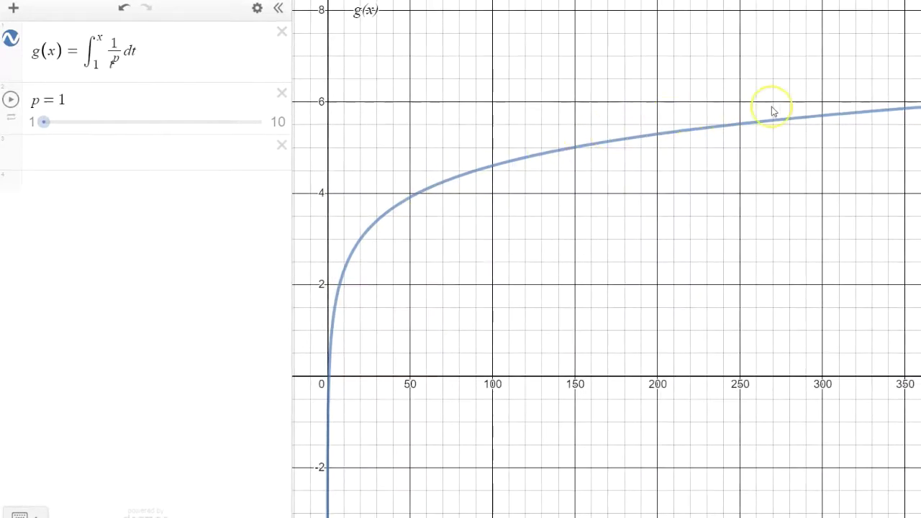
Step: Examine the graph of g(x) with p = 1 for x values beyond 950 and back at the origin
left_click_drag(920, 188, 769, 213)
left_click_drag(907, 209, 736, 241)
left_click_drag(888, 232, 811, 237)
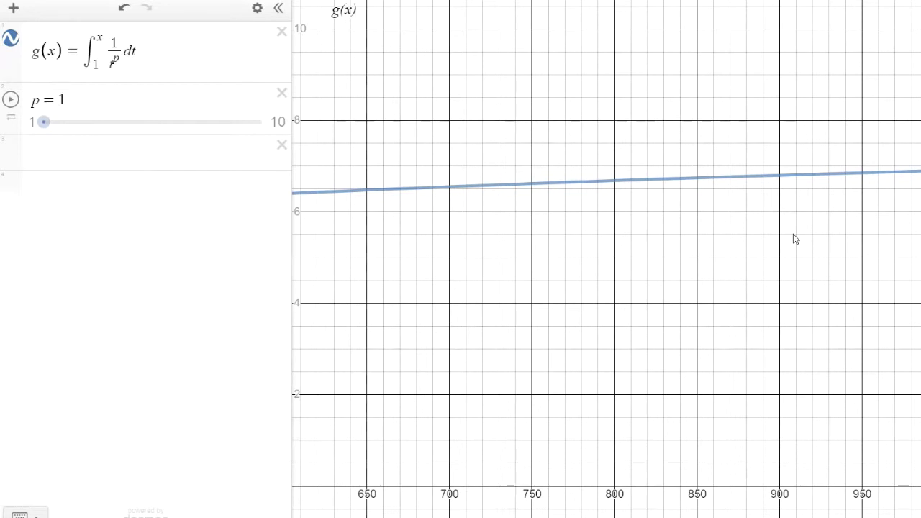
left_click_drag(884, 223, 804, 233)
left_click_drag(911, 233, 859, 221)
left_click_drag(918, 216, 895, 214)
left_click_drag(749, 243, 920, 248)
left_click_drag(757, 275, 920, 268)
left_click_drag(789, 288, 920, 286)
left_click_drag(752, 295, 920, 291)
left_click_drag(701, 292, 920, 288)
left_click_drag(818, 299, 907, 298)
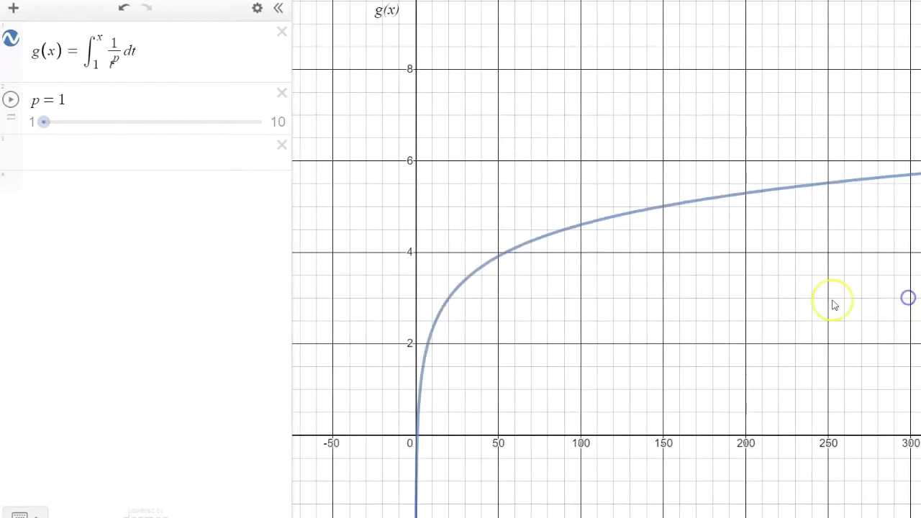
left_click_drag(798, 304, 755, 306)
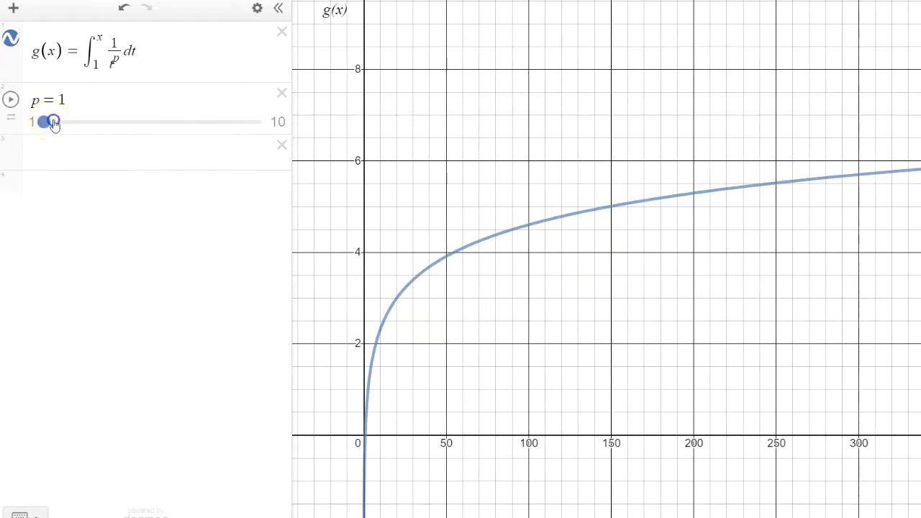
Step: Set p to 2 and rescale both axes to examine the curve's long-run level out to x = 600
left_click_drag(53, 123, 69, 125)
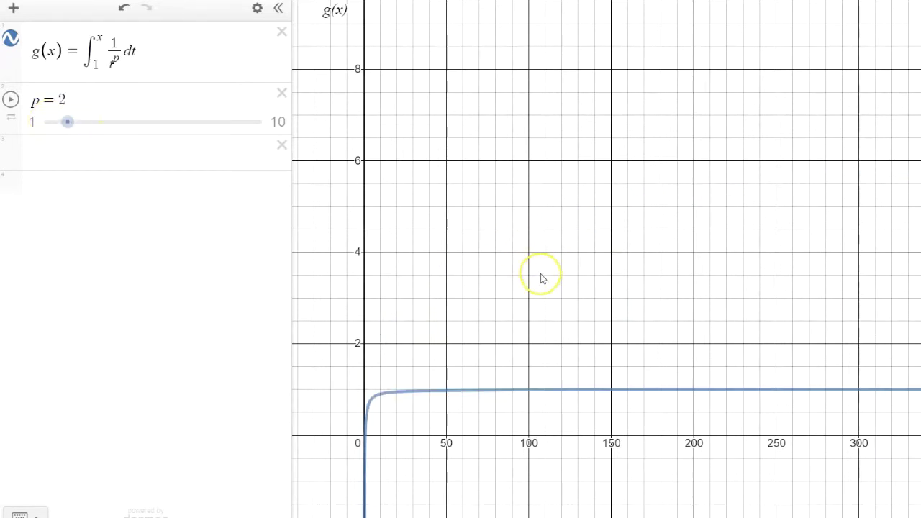
left_click_drag(365, 281, 371, 131)
left_click_drag(501, 398, 439, 388)
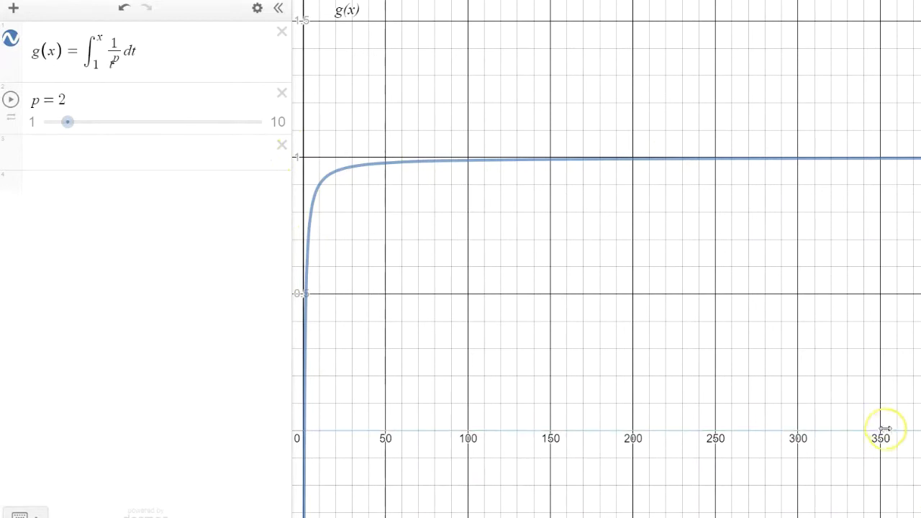
left_click_drag(885, 430, 785, 431)
left_click_drag(888, 430, 795, 431)
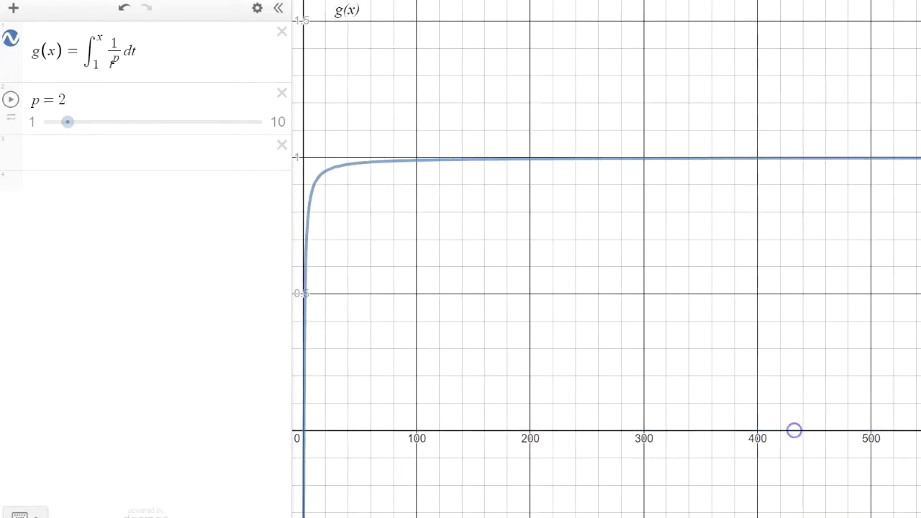
left_click_drag(885, 431, 796, 431)
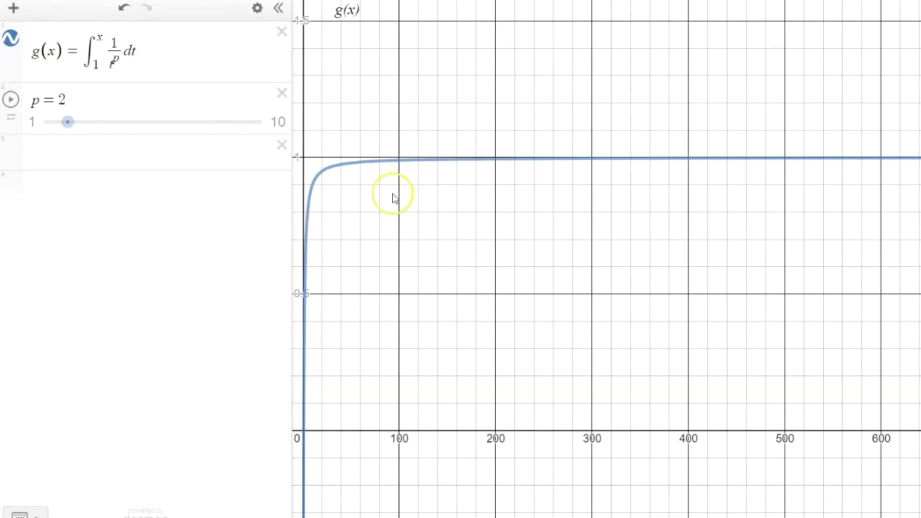
Step: Set p to 3, stretch the y-axis to about 0.8, and read a point on the flat part of the curve
left_click_drag(70, 126, 66, 124)
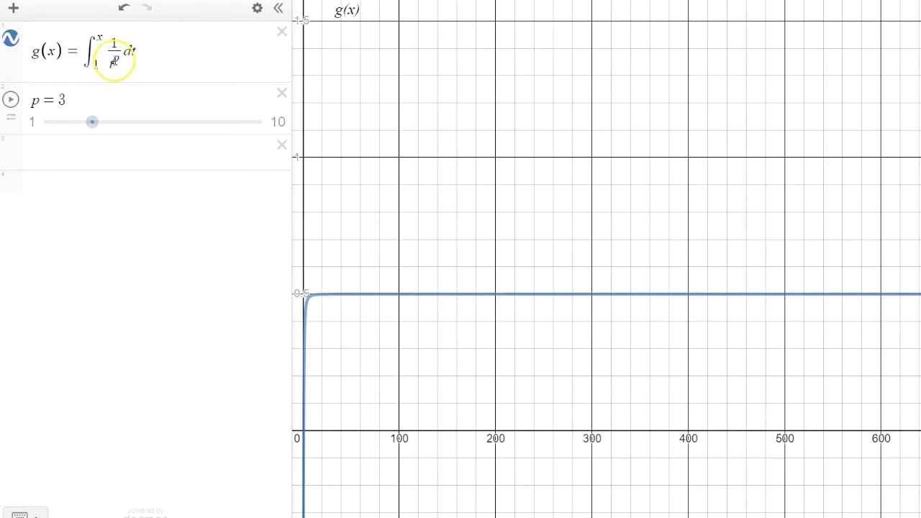
left_click_drag(308, 170, 364, 63)
left_click_drag(315, 144, 399, 98)
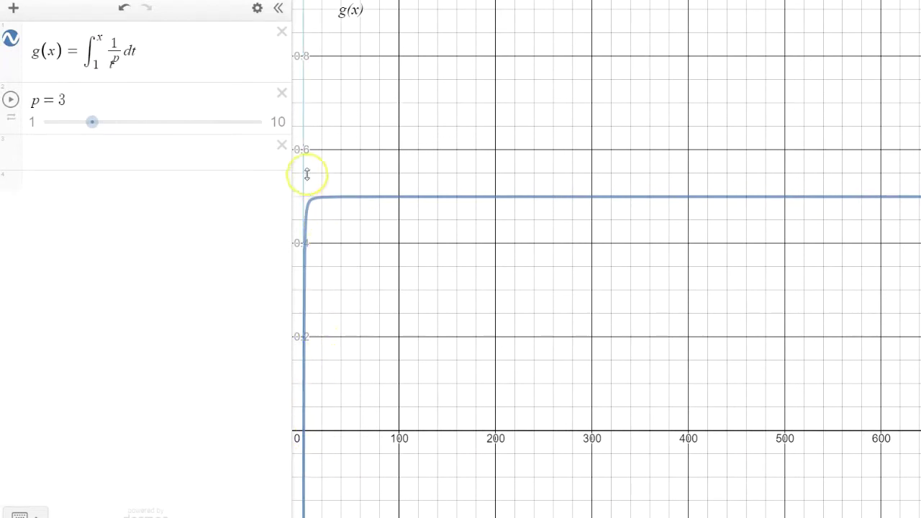
left_click_drag(308, 153, 314, 130)
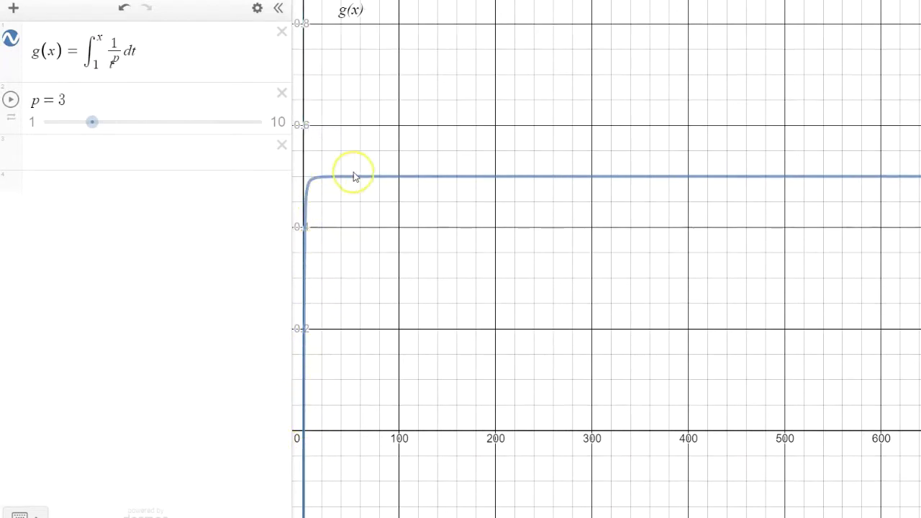
left_click_drag(401, 180, 530, 181)
left_click(579, 157)
left_click(558, 180)
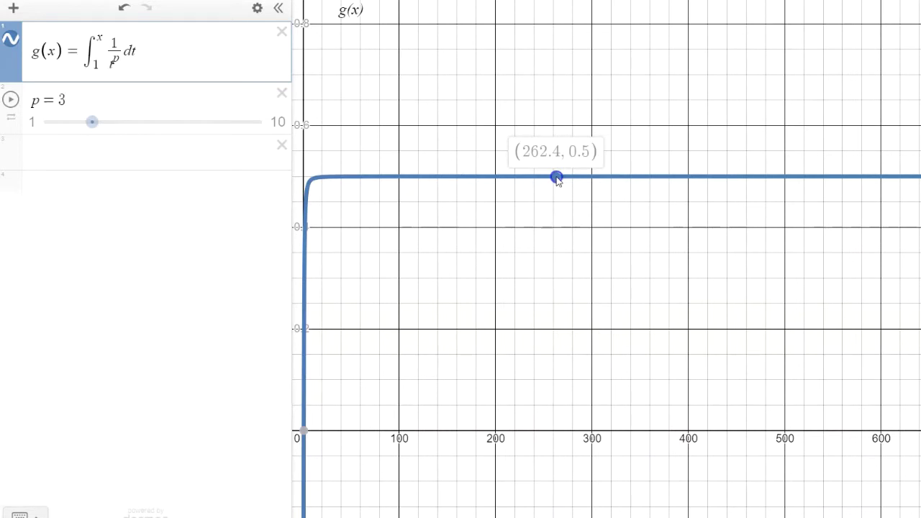
Step: Set p to 4 and trace the flat part of the curve to read its coordinates near x = 295
left_click(113, 134)
left_click(93, 123)
left_click(117, 123)
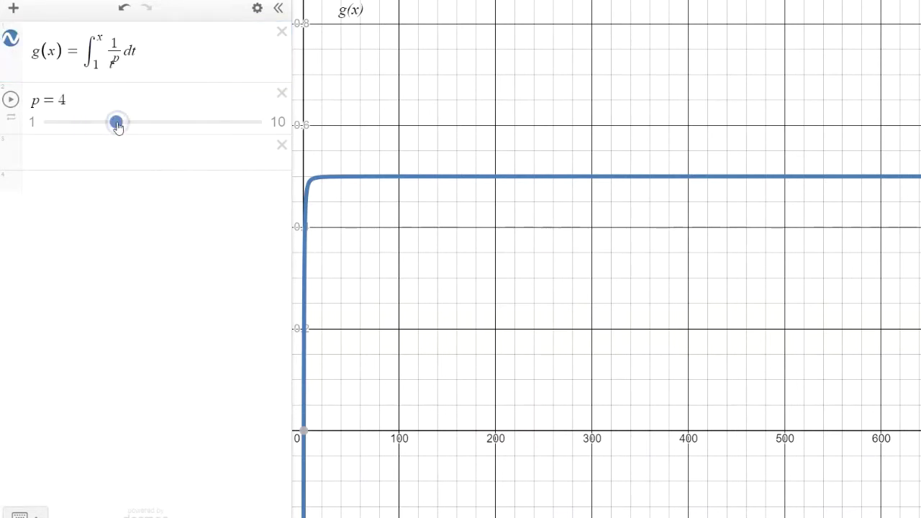
left_click_drag(427, 262, 588, 266)
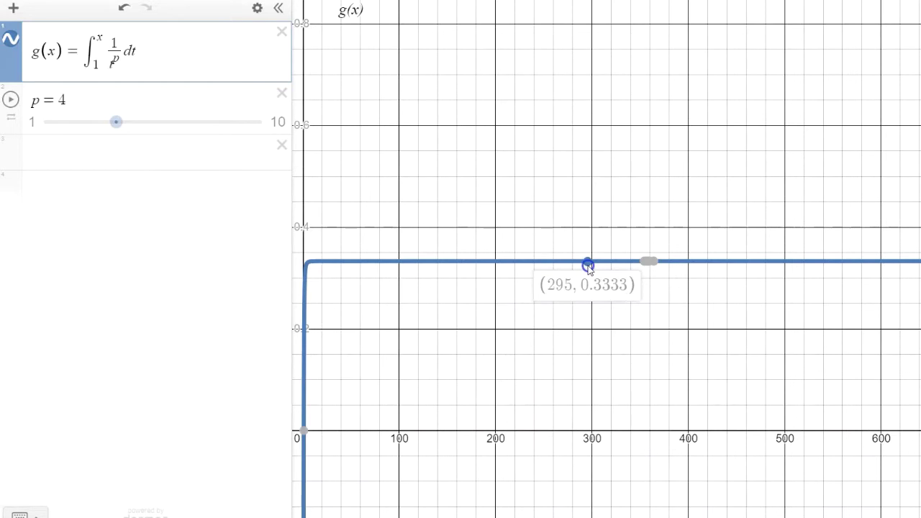
left_click_drag(588, 266, 589, 266)
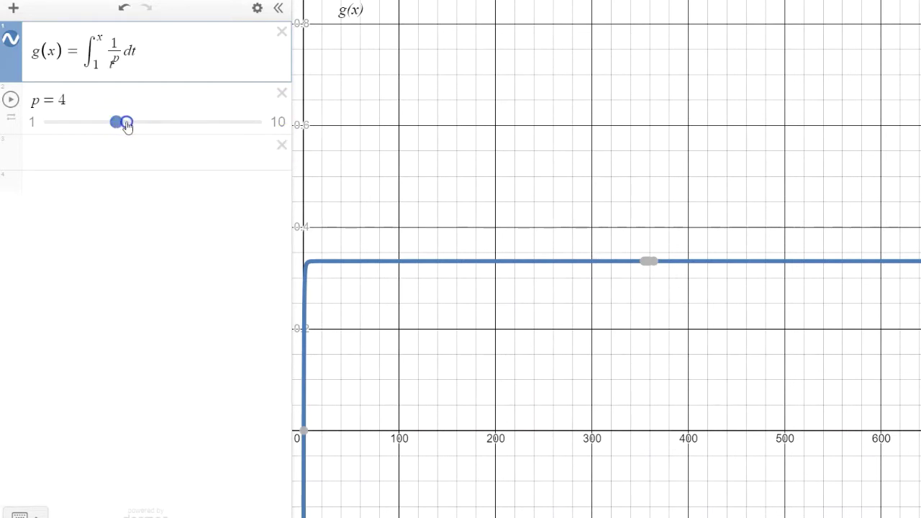
Step: Set p to 5 and trace the flat part of the curve to read its coordinates near x = 373
left_click_drag(124, 126, 139, 123)
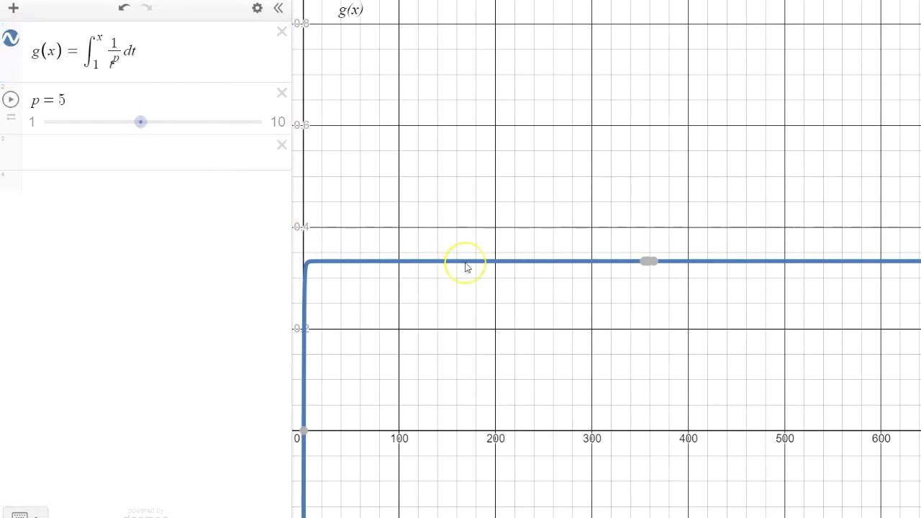
left_click_drag(467, 268, 488, 262)
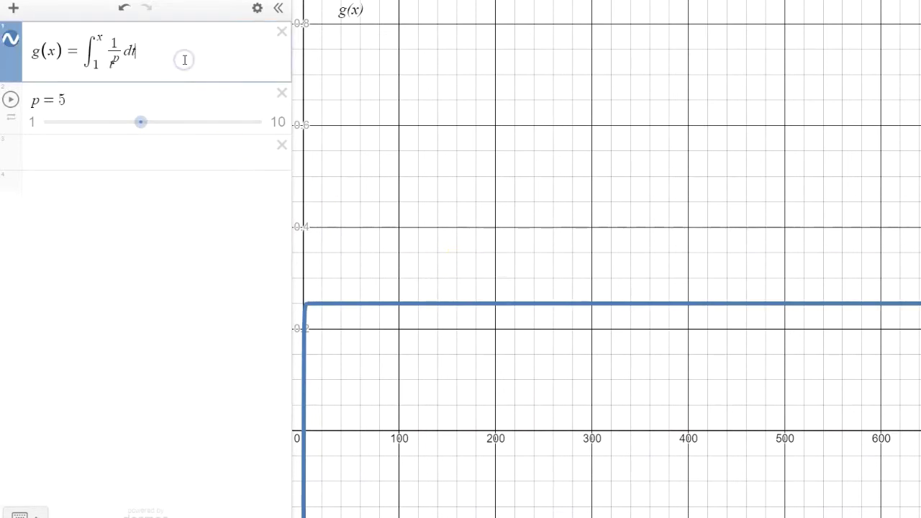
key("Return")
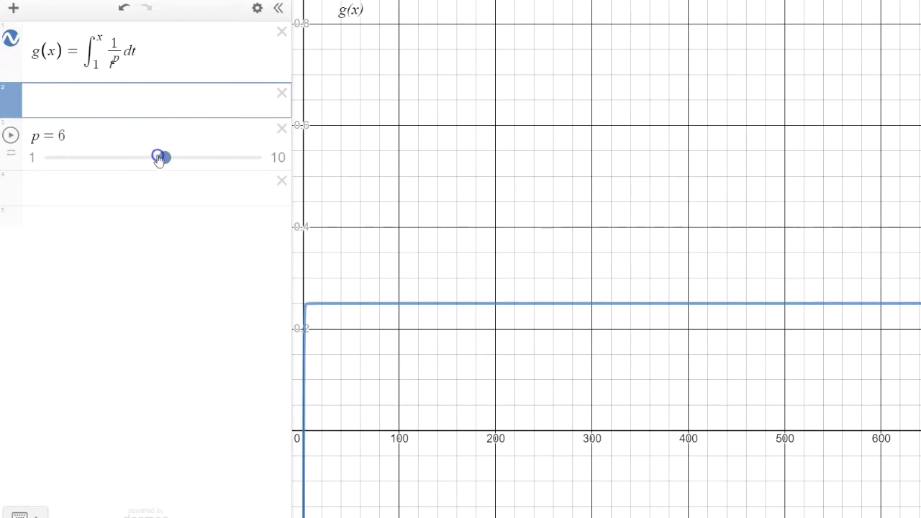
left_click_drag(154, 158, 142, 158)
left_click_drag(496, 305, 663, 307)
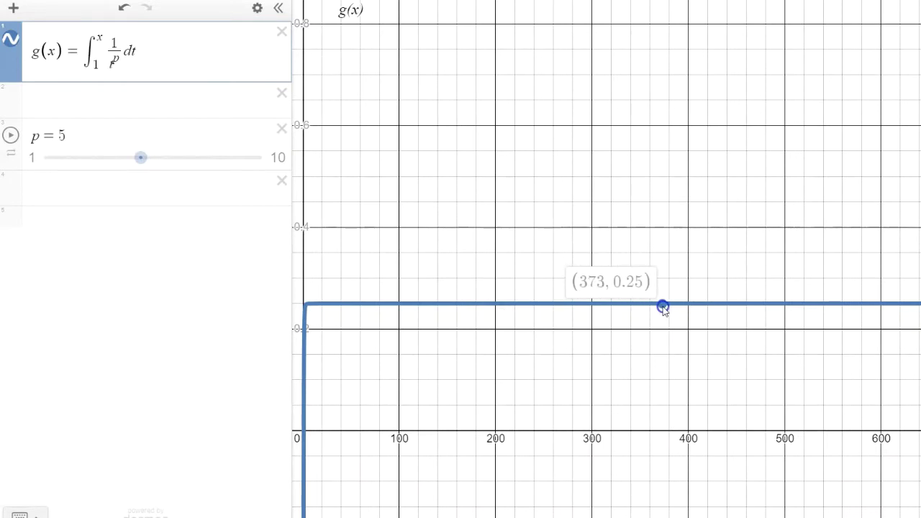
left_click_drag(663, 308, 663, 307)
Step: Set p back to 1 and compress the y-axis so the growing curve fits in a range up to about 8
left_click_drag(141, 157, 49, 164)
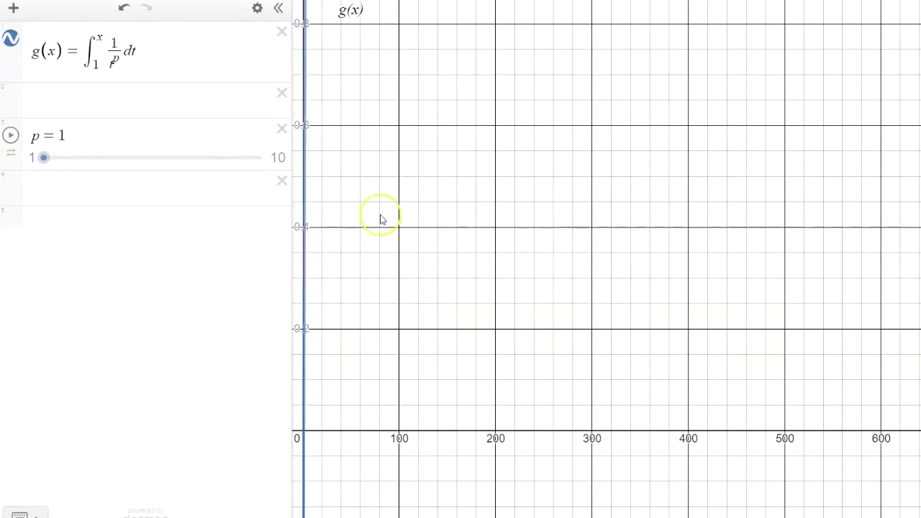
scroll(391, 216, "down", 5)
left_click_drag(336, 191, 341, 339)
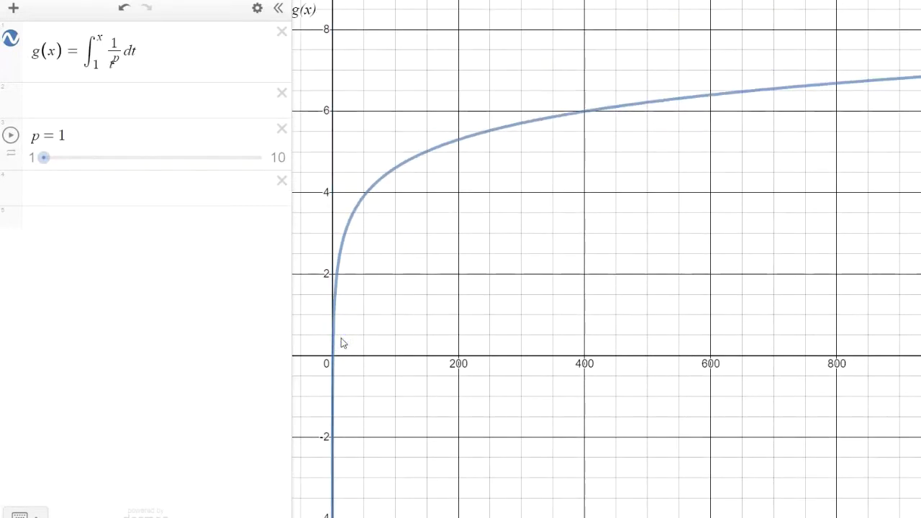
Step: Set p to 2 and trace the flat part of the curve from about x = 250 to x = 310
left_click(46, 161)
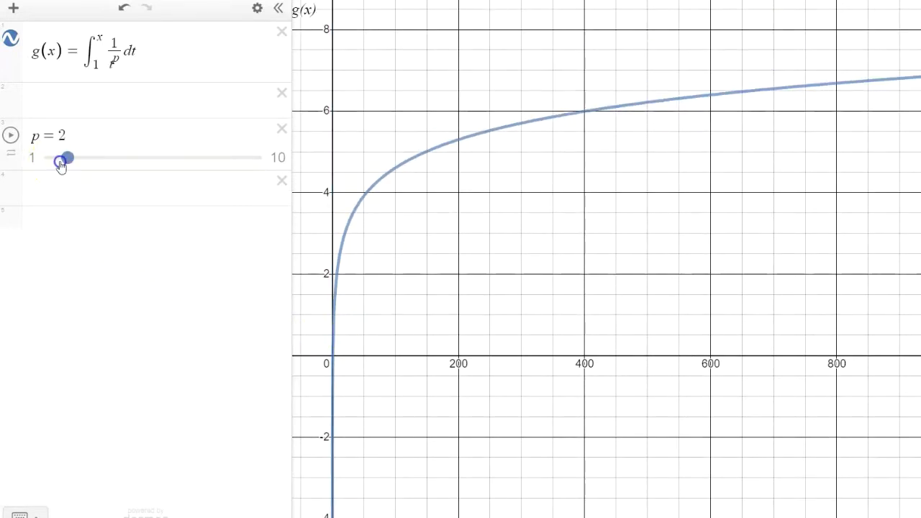
left_click(493, 318)
left_click_drag(492, 318, 530, 314)
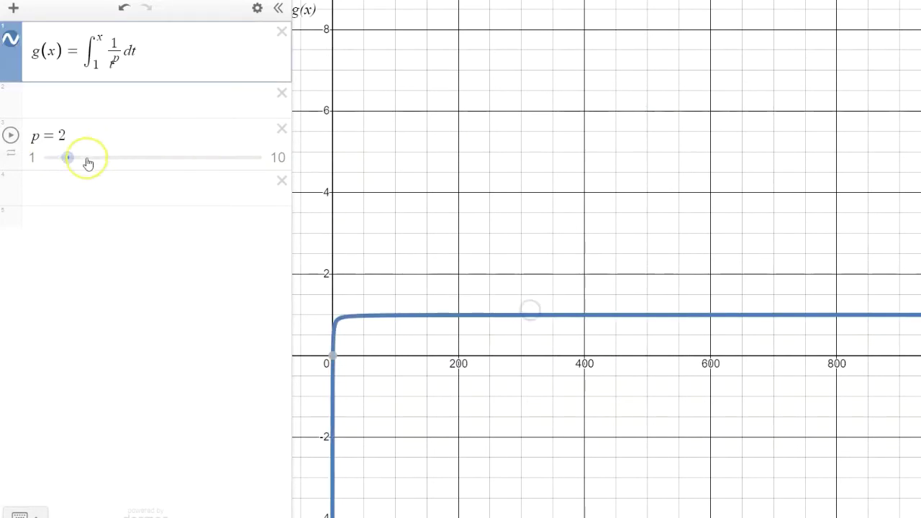
Step: Raise p to 3, 4 and 5 in turn, reading a point on the curve near x = 250 at each value
left_click_drag(70, 157, 94, 157)
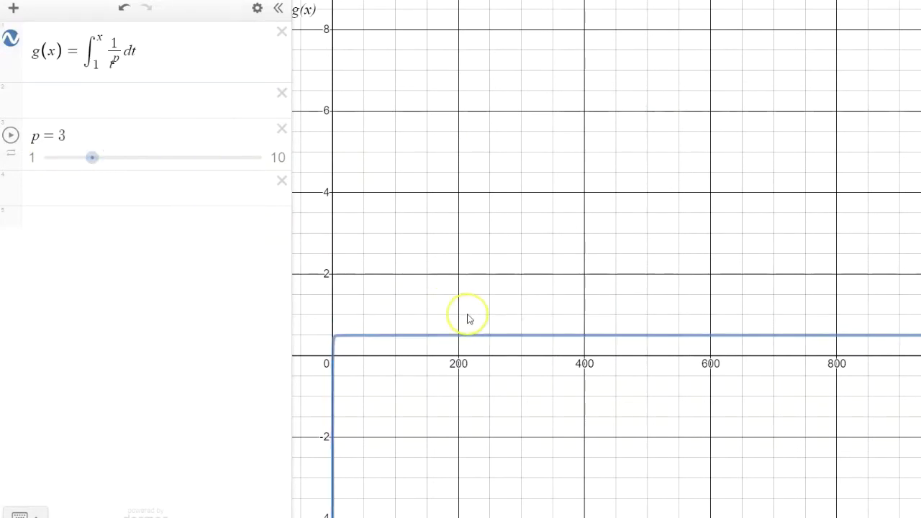
left_click(478, 335)
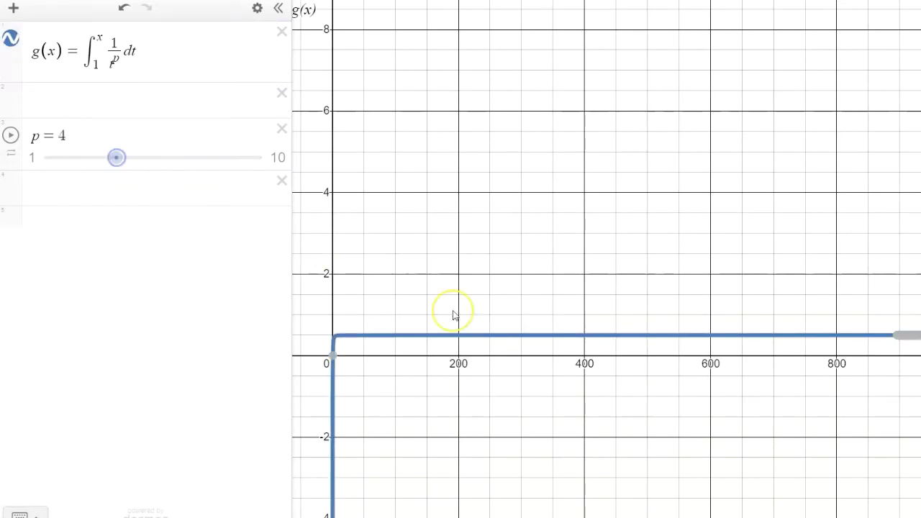
left_click(490, 342)
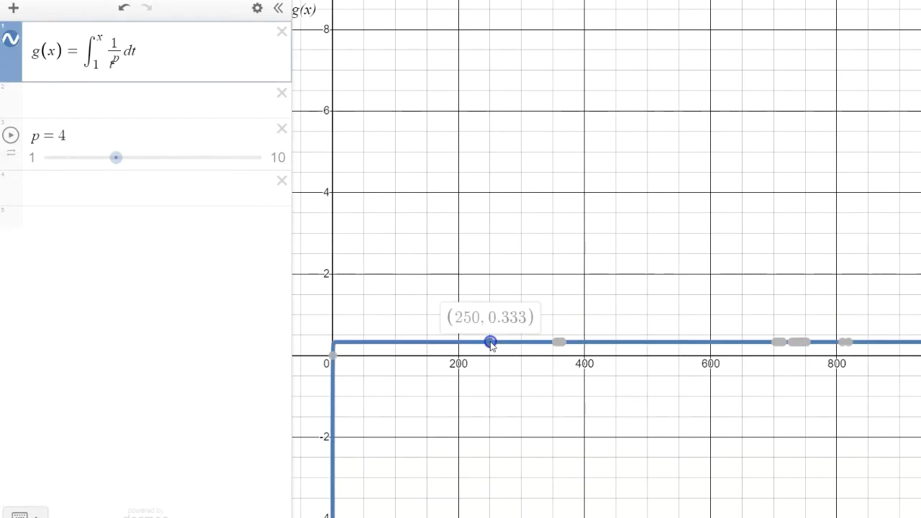
left_click_drag(115, 157, 143, 156)
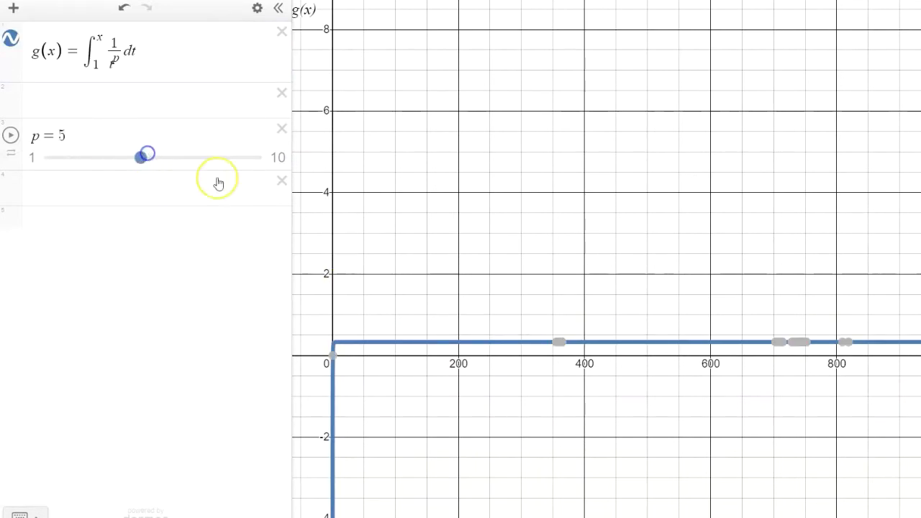
left_click(482, 347)
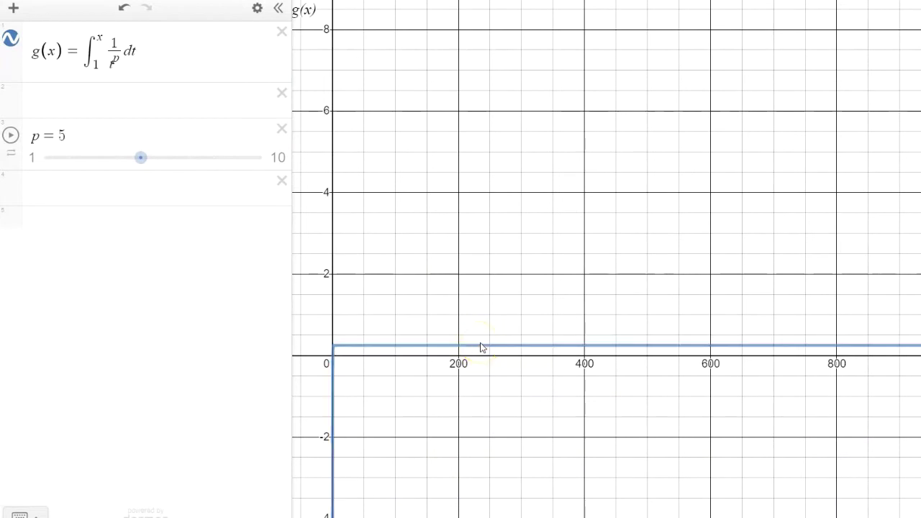